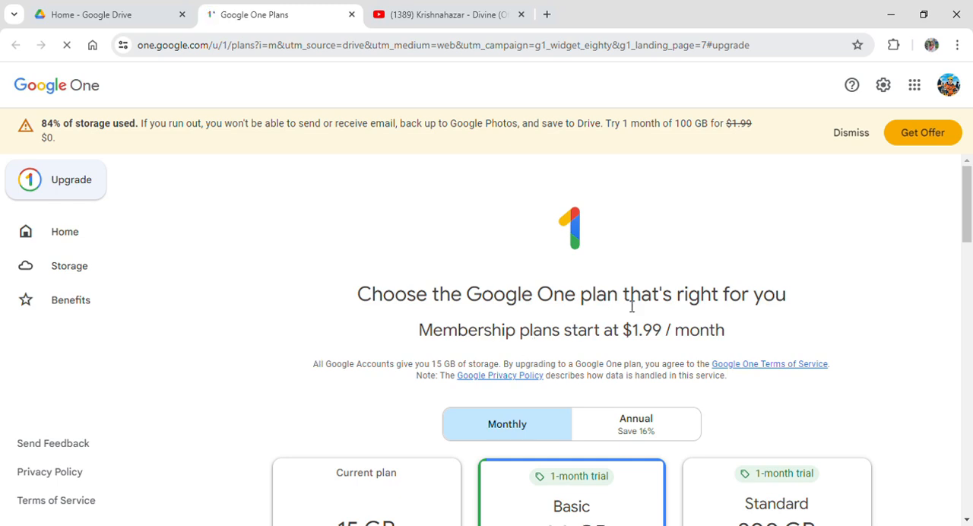
scroll(768, 385, down, 2)
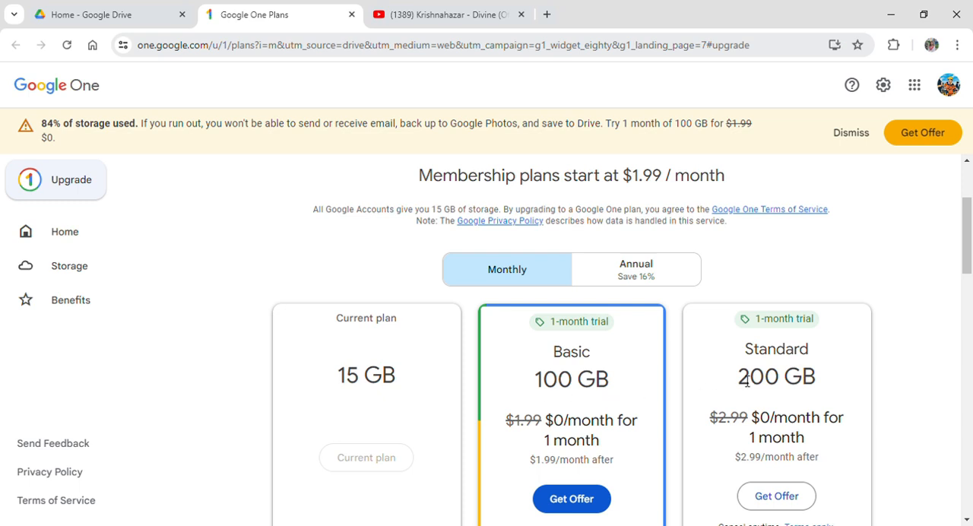
Highlight the '200' figure on the Standard plan card to emphasise its storage size.
drag(744, 382, 784, 380)
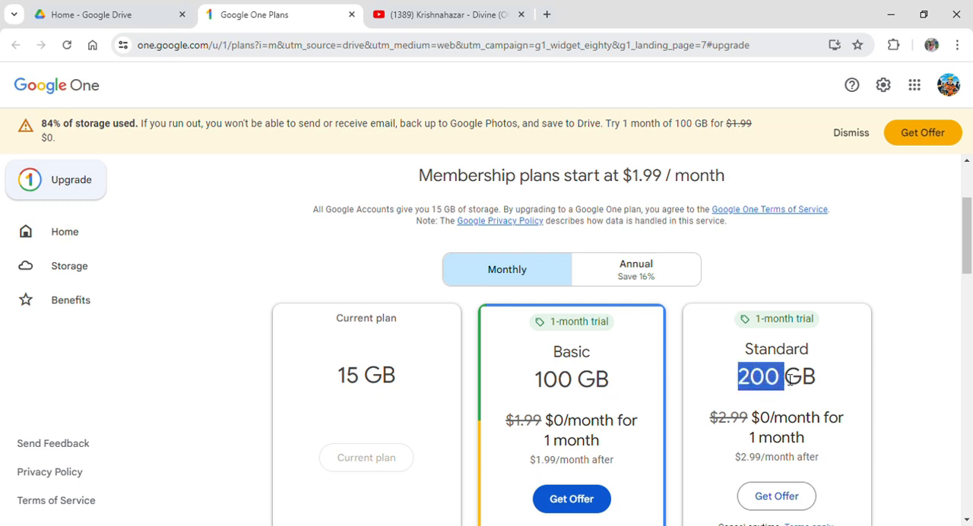
scroll(816, 381, down, 3)
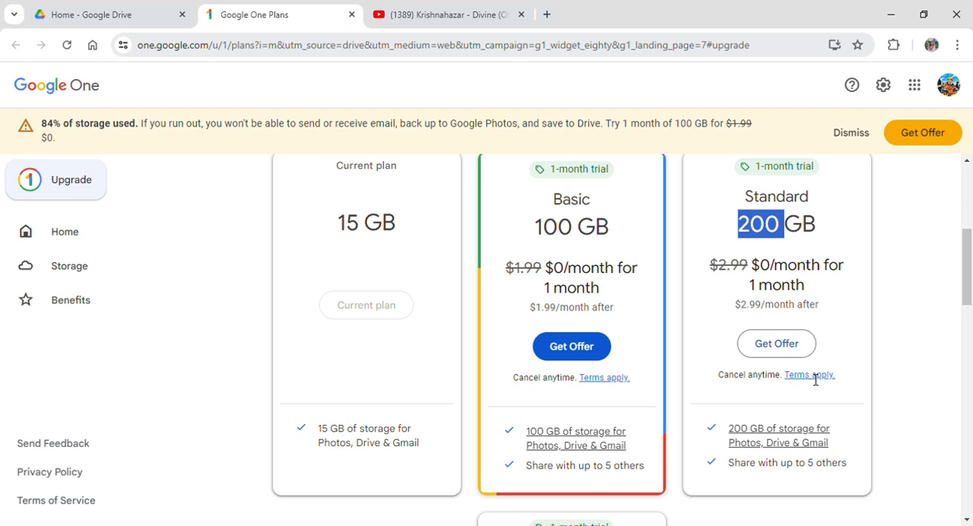
scroll(816, 380, down, 2)
scroll(816, 381, down, 2)
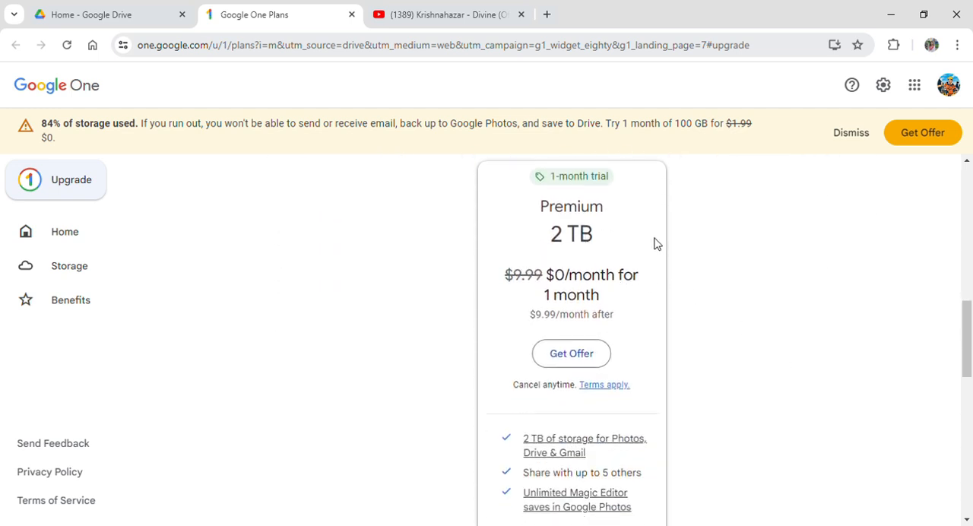
scroll(657, 244, up, 1)
scroll(657, 244, up, 2)
scroll(657, 243, up, 3)
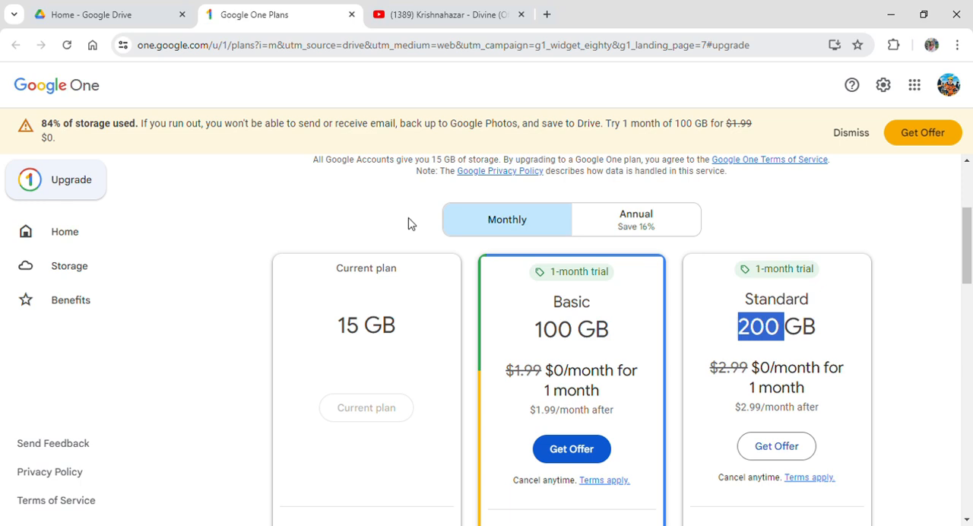
Clear the '200' highlight by selecting an empty area of the page.
click(409, 223)
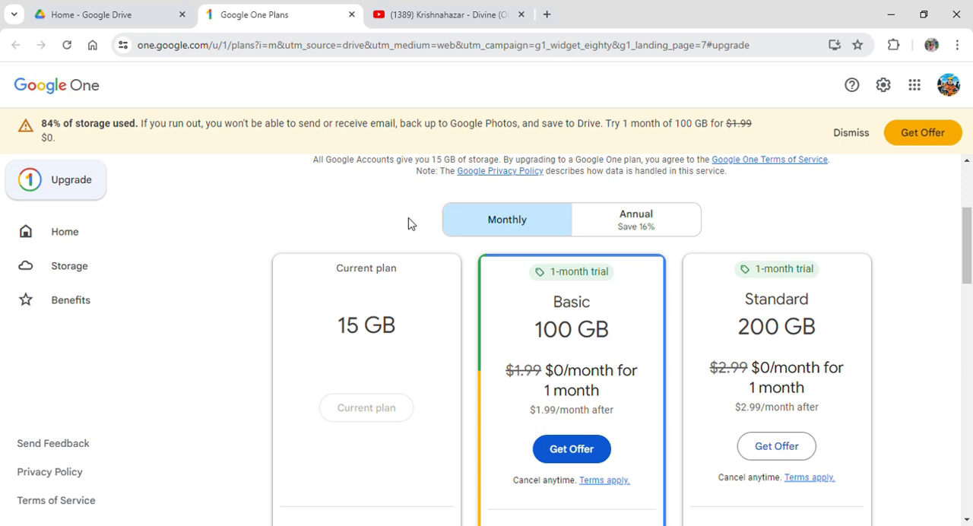